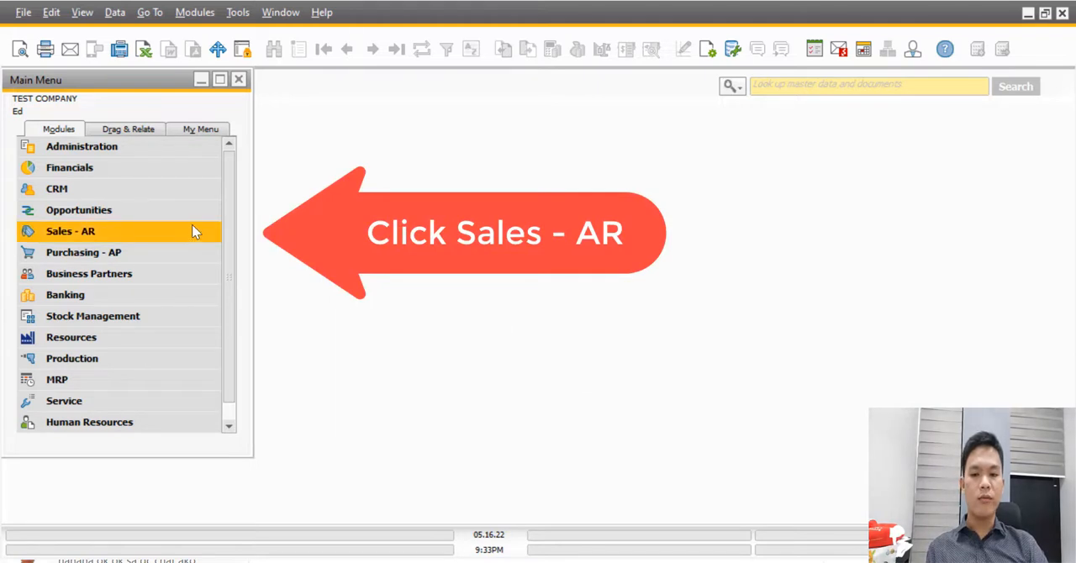
Start a new AR Invoice from Sales - AR and move its window aside.
left_click(192, 227)
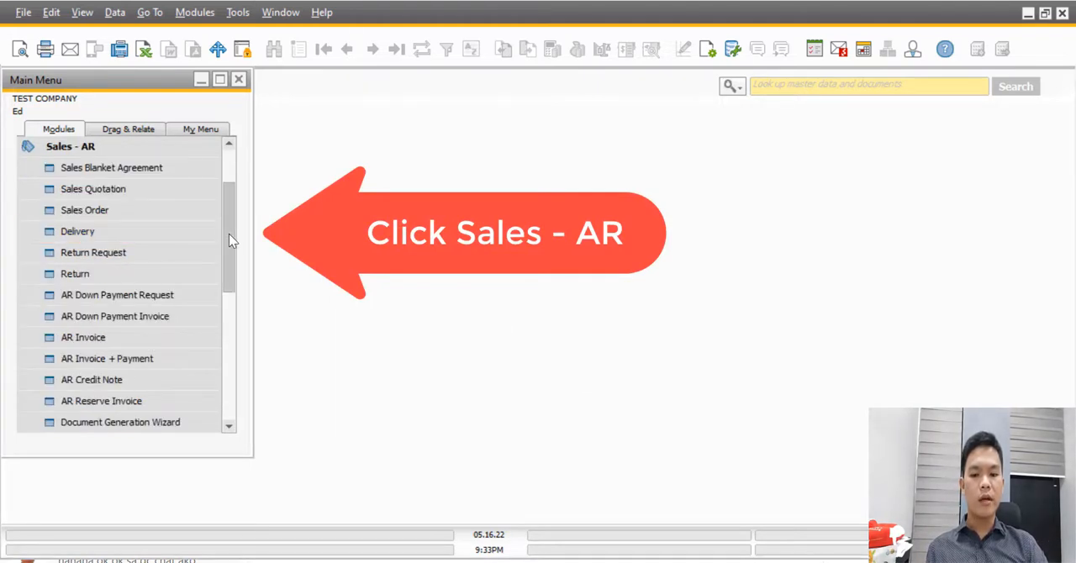
left_click_drag(228, 234, 229, 240)
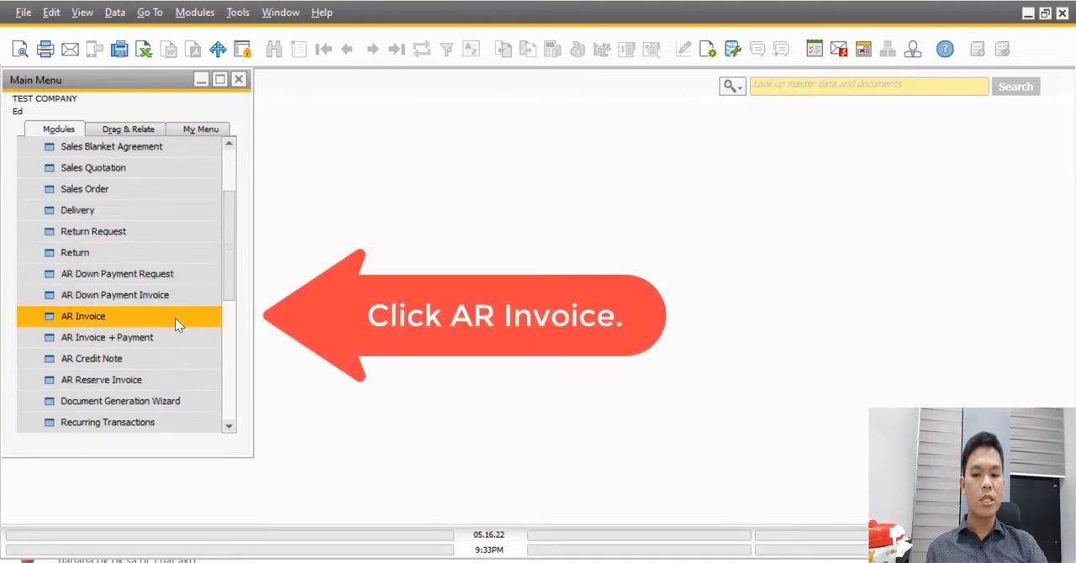
left_click(175, 318)
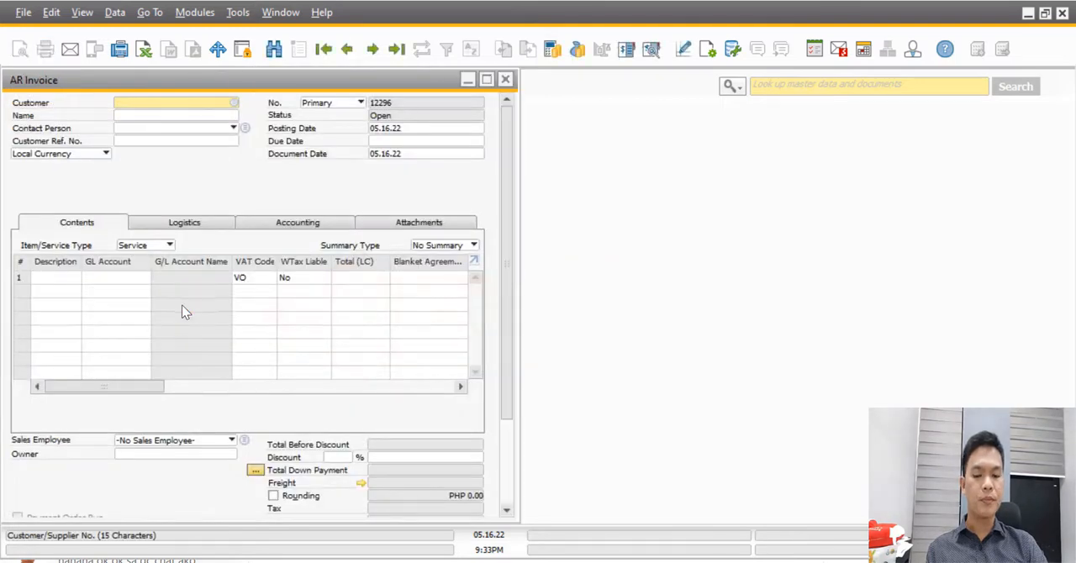
left_click_drag(284, 86, 440, 91)
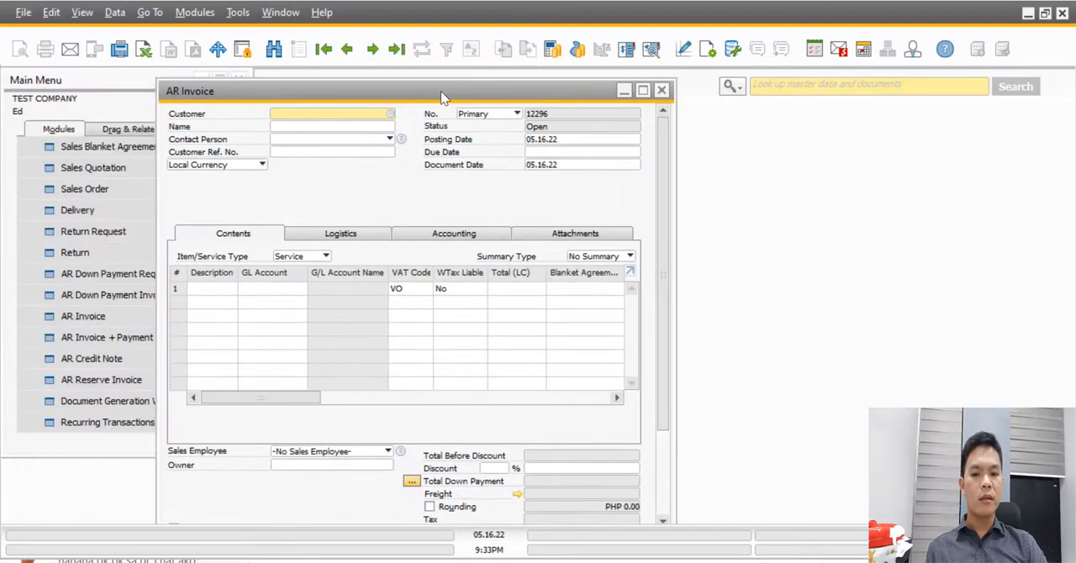
Choose AC NORTHLINE FOODS CORP. from the business partner list as the invoice customer.
left_click(392, 114)
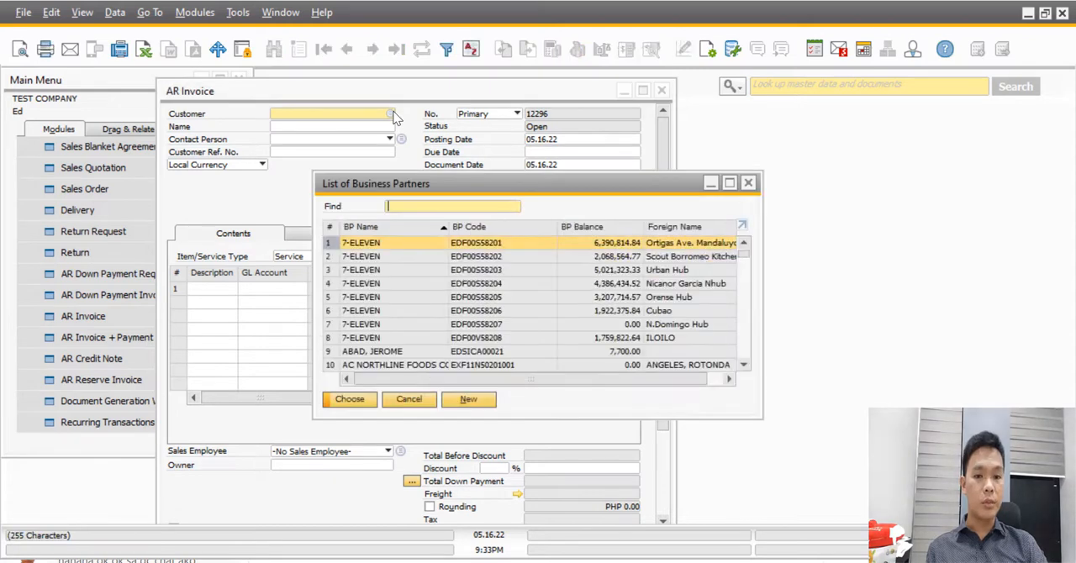
left_click(428, 367)
double_click(428, 368)
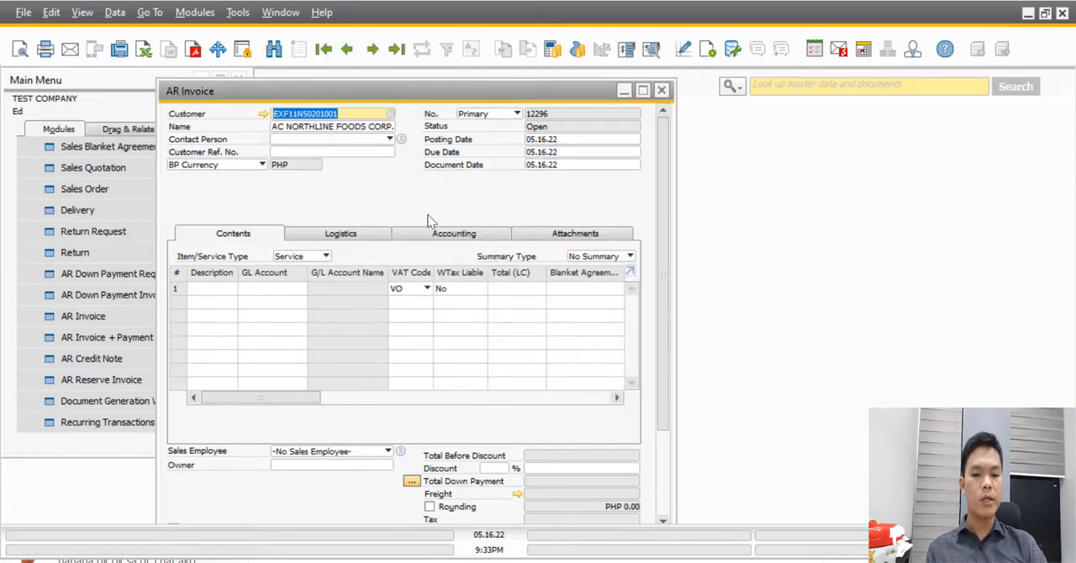
Set the posting date to 1.31.22 and the due date to 5.31.22.
left_click(564, 141)
type("1.3")
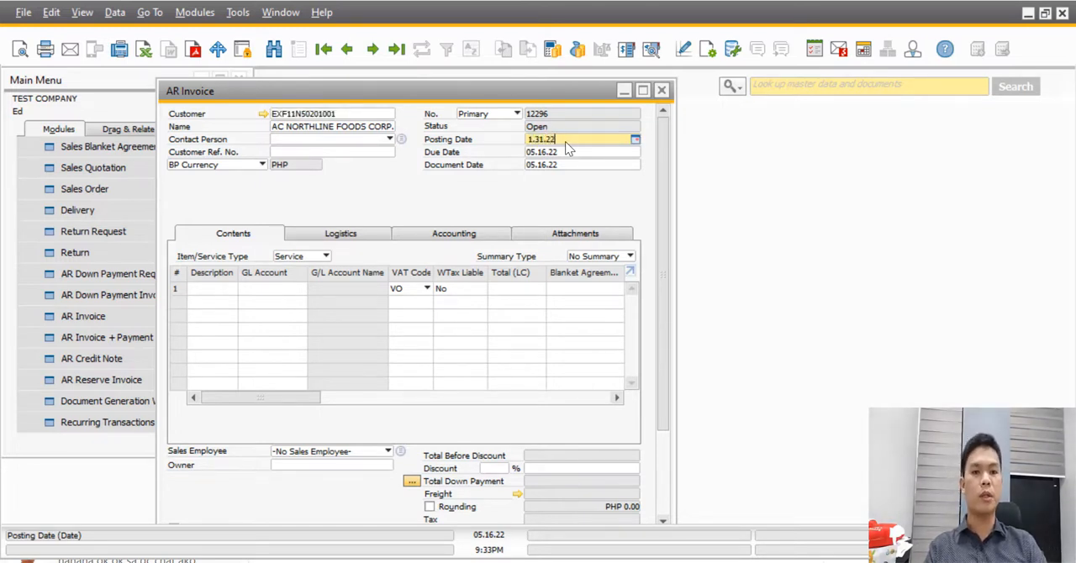
key("Tab")
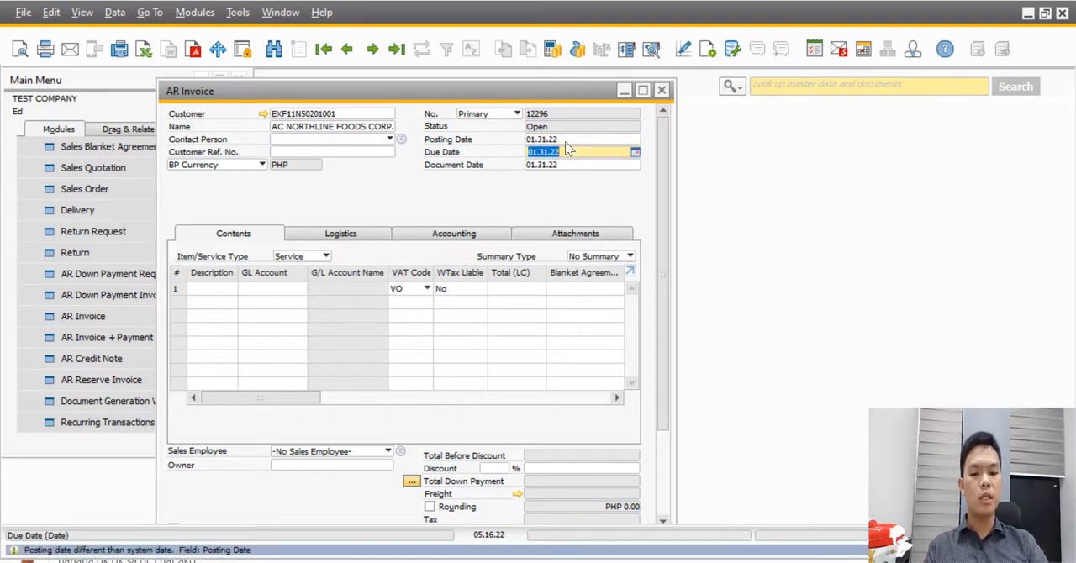
type("5.31.")
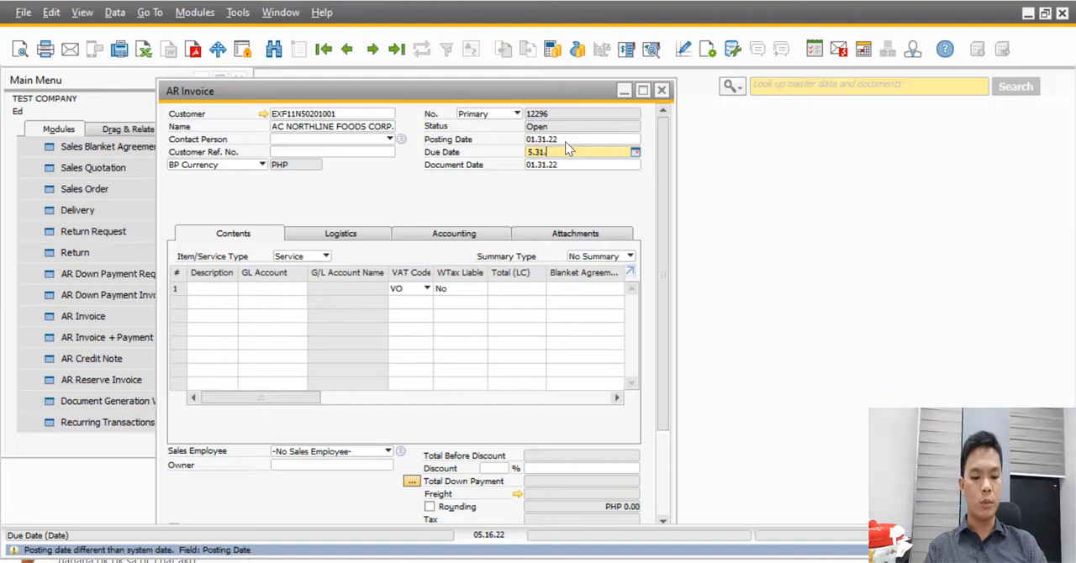
type("22")
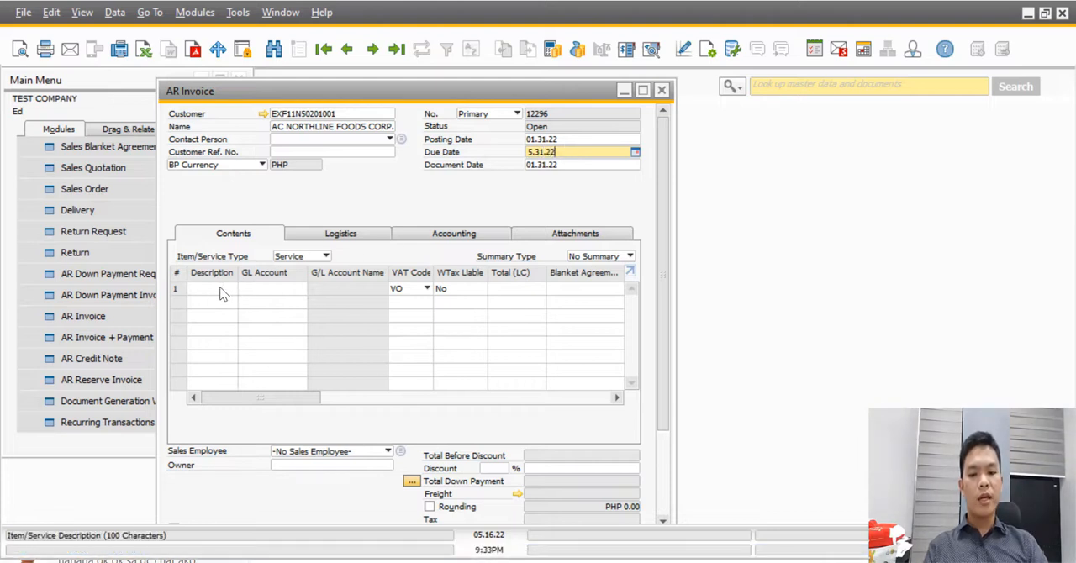
Add a 'revenue for the month of January' line on Service Income with total 10000.
left_click(222, 292)
type("Revenue fo")
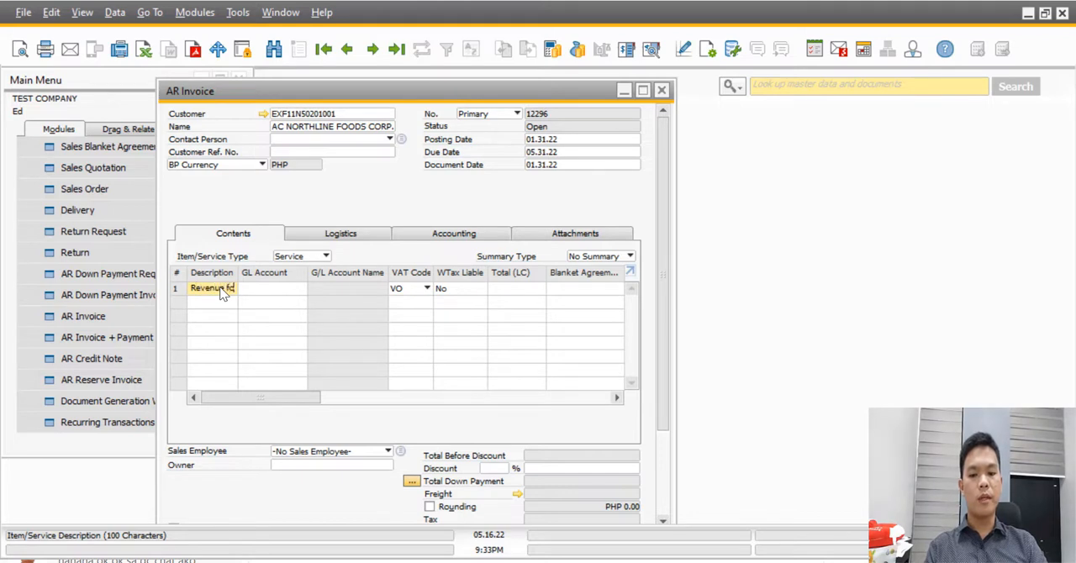
type("r the month of January")
key("Tab")
key("Tab")
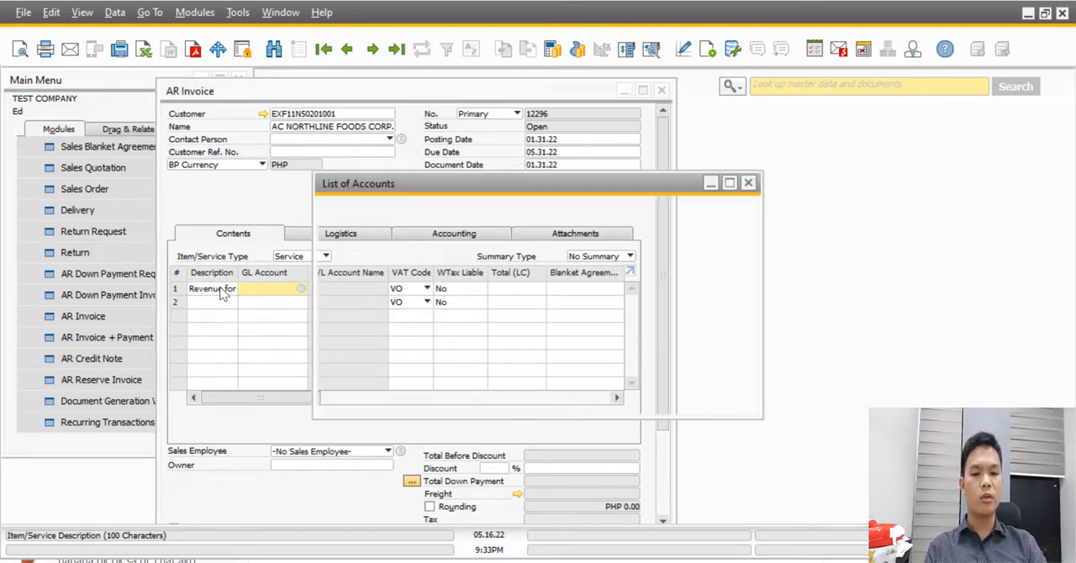
type("servic")
key("Return")
key("Tab")
key("Tab")
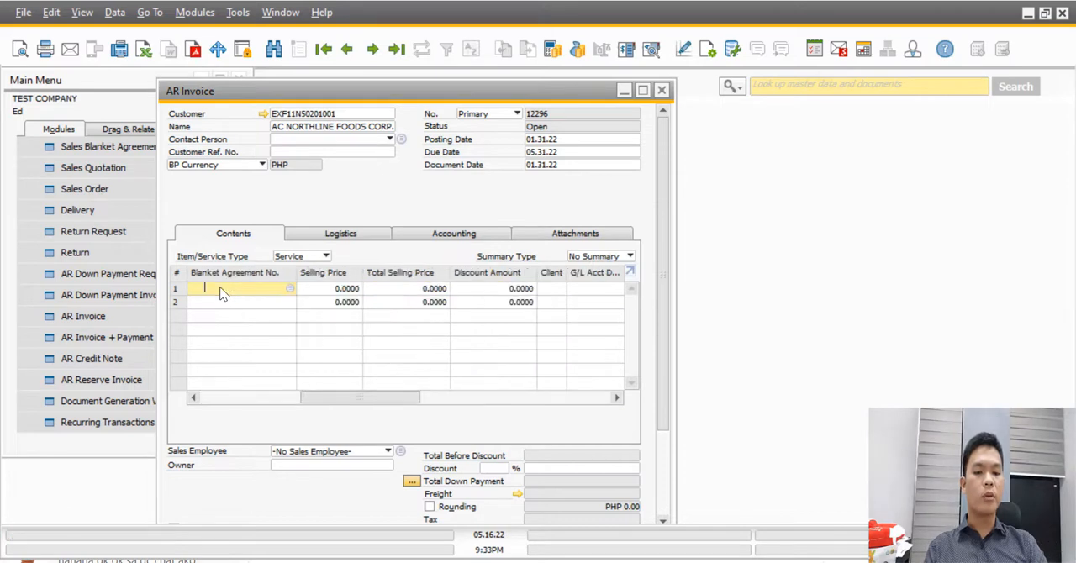
left_click_drag(353, 398, 307, 405)
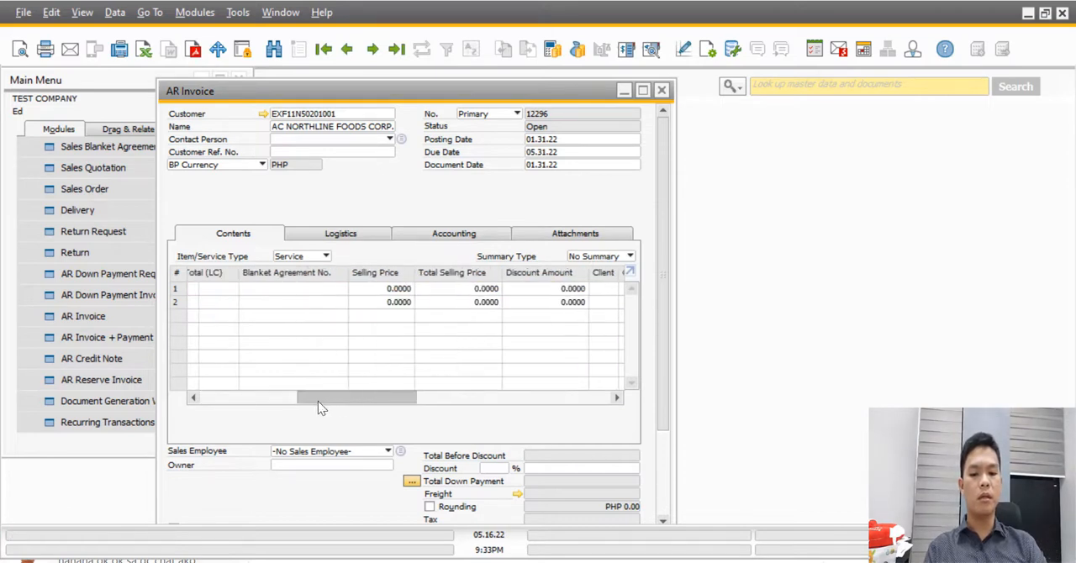
left_click(427, 290)
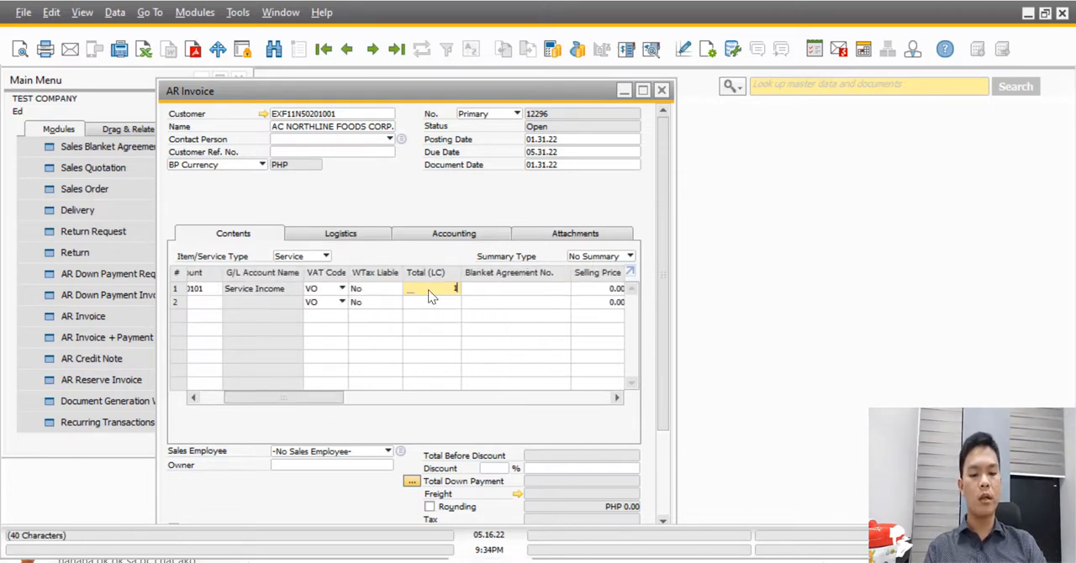
type("1000")
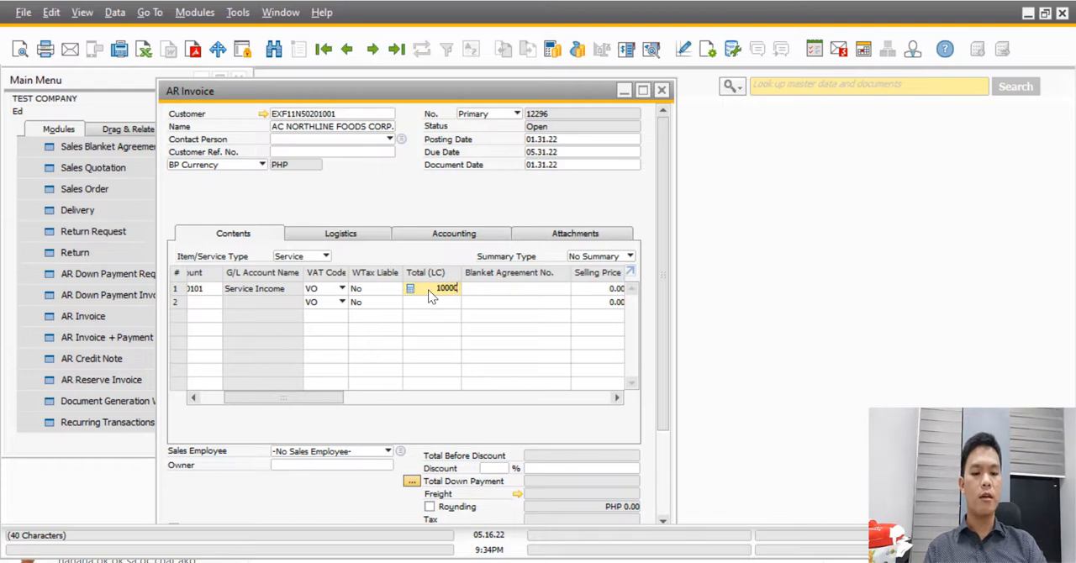
type("0")
left_click_drag(668, 383, 670, 468)
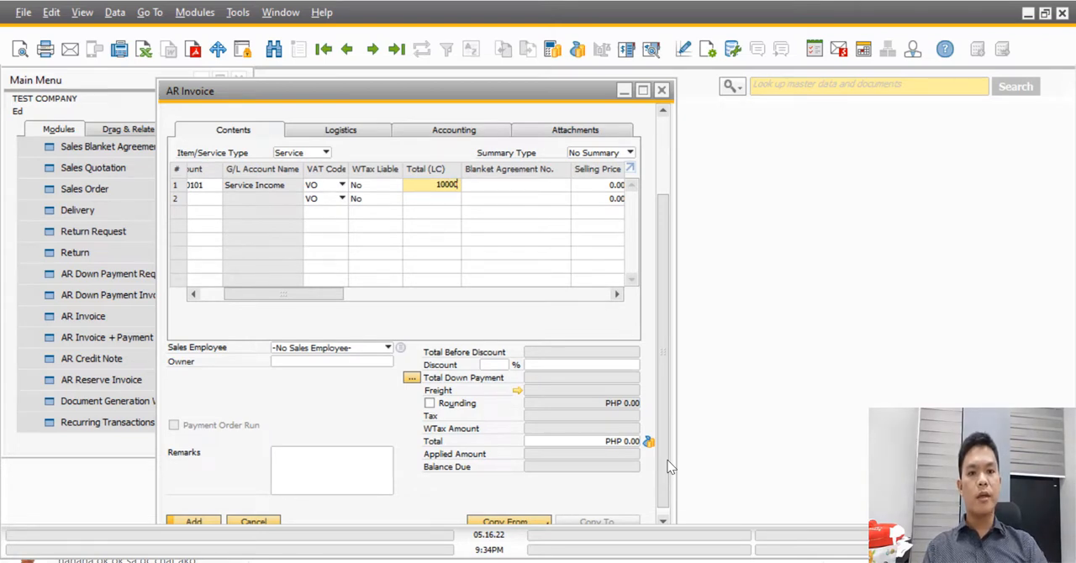
Attempt to add the invoice, accepting the later-posting-date warning; it fails on the date range.
left_click(199, 525)
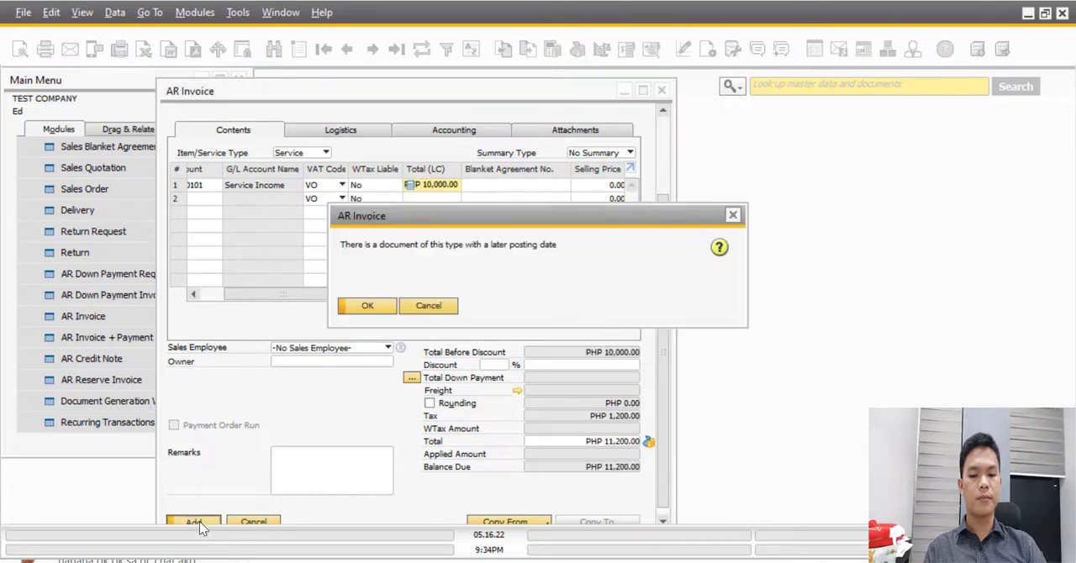
left_click(359, 308)
left_click(360, 307)
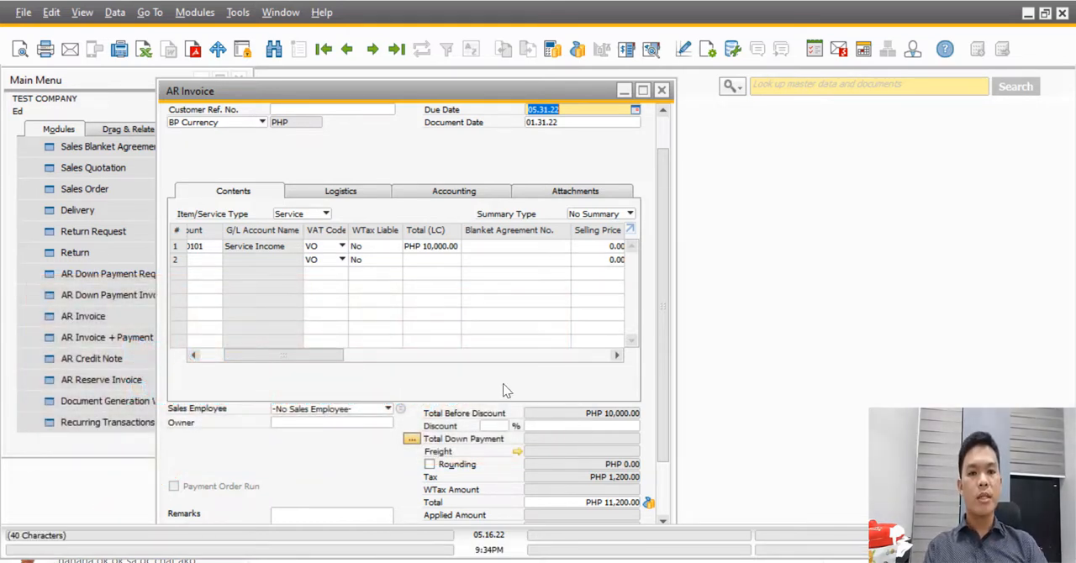
left_click_drag(469, 95, 690, 118)
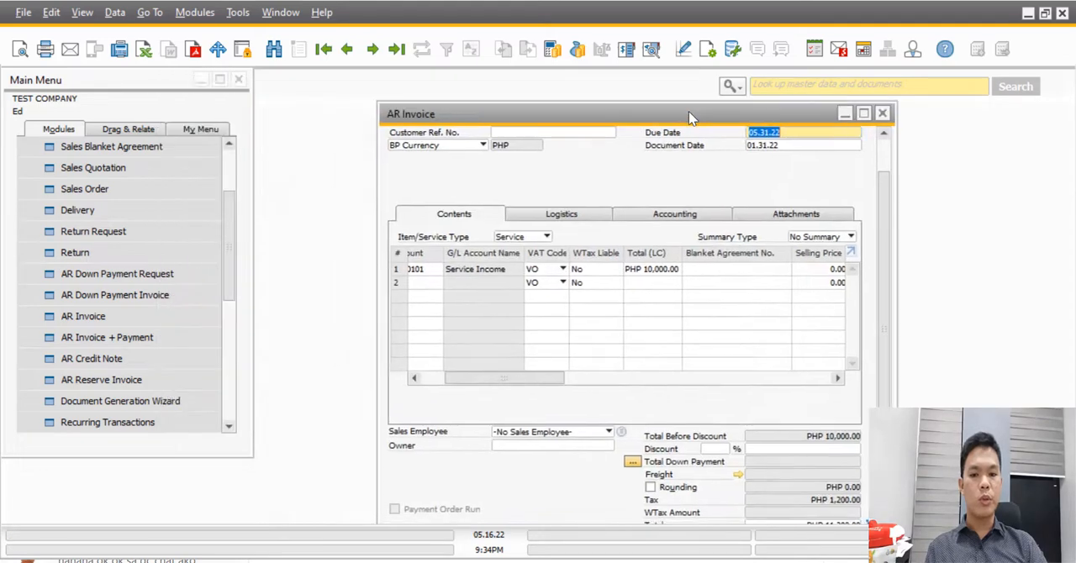
left_click_drag(236, 279, 228, 218)
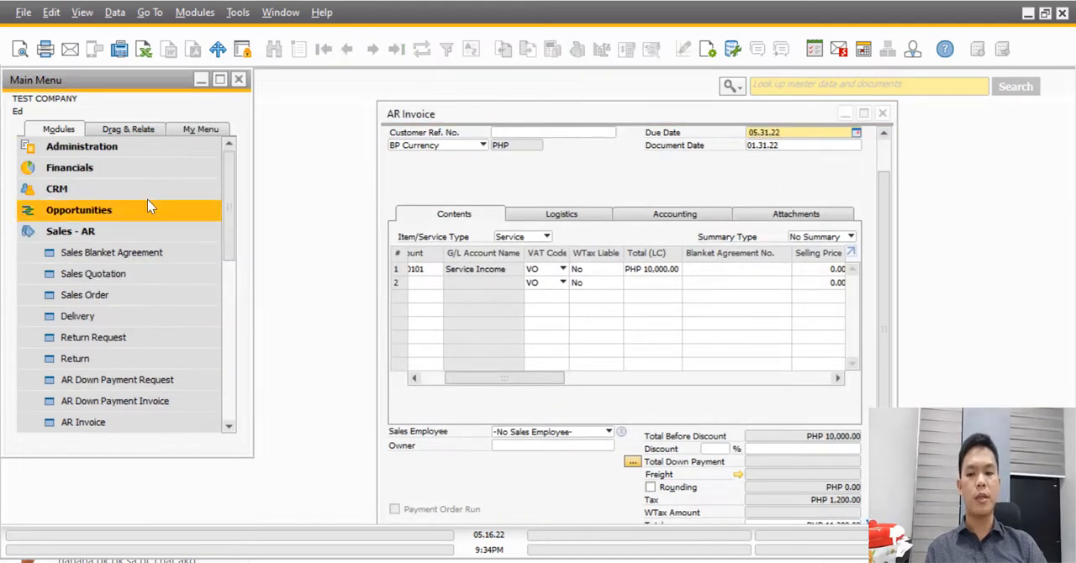
Expand Administration > System Initialisation in the Main Menu to reach Posting Periods.
left_click(138, 150)
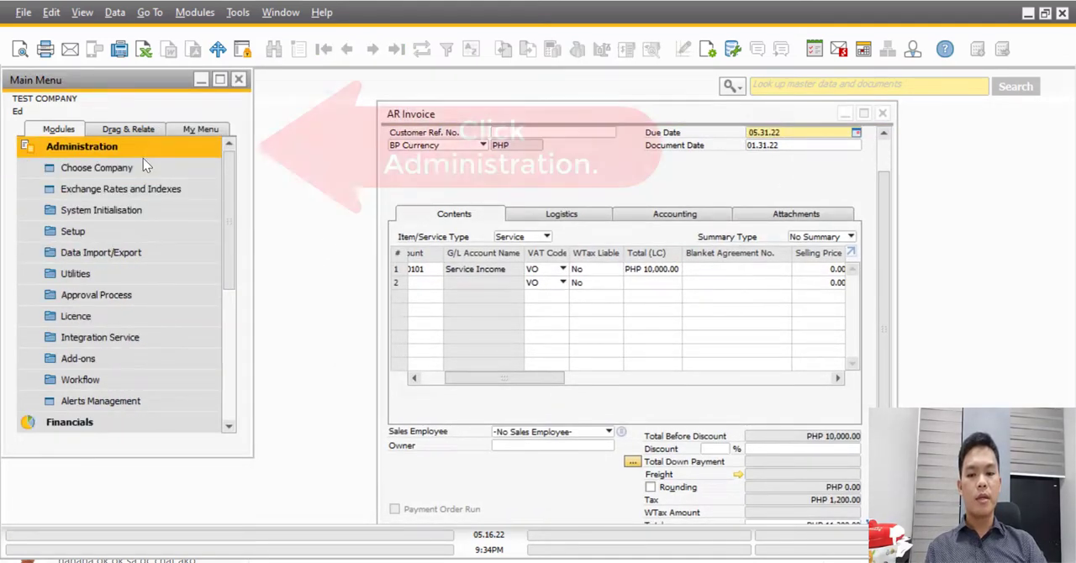
left_click(190, 221)
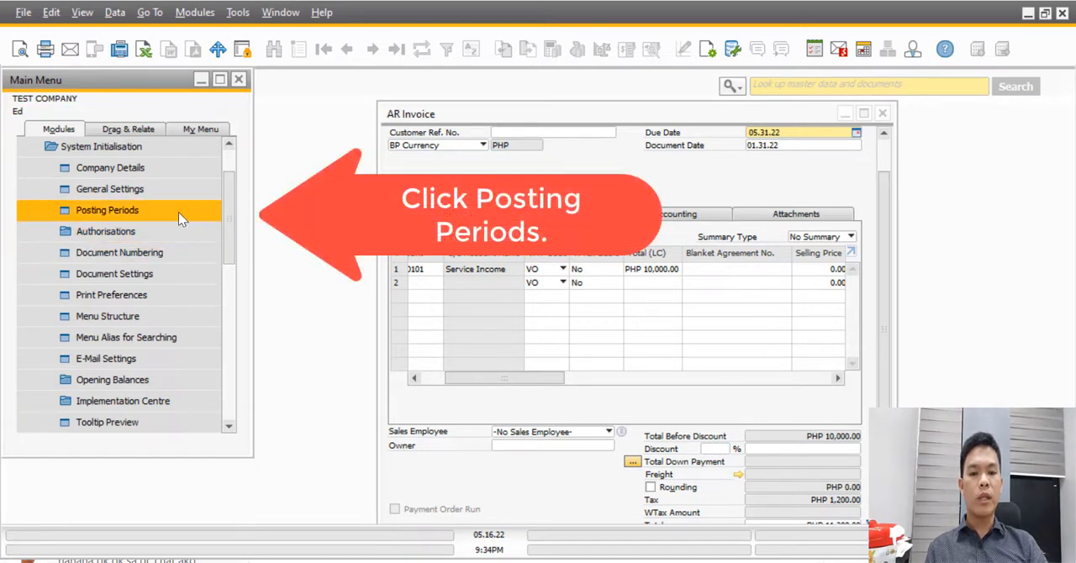
Bring up the Posting Periods list and open the 2022-01 period's details.
left_click(178, 212)
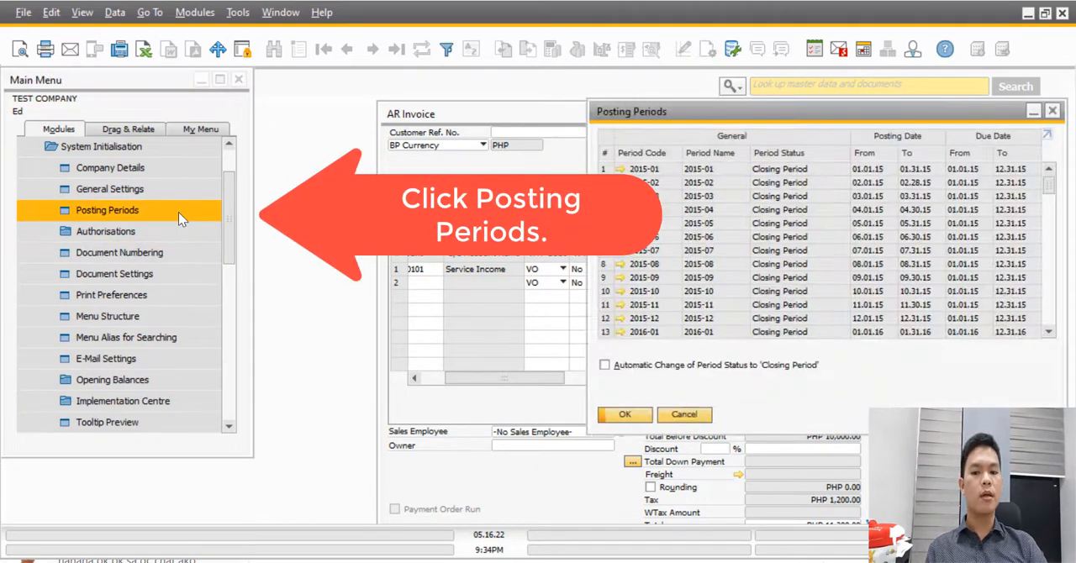
left_click_drag(767, 106, 509, 94)
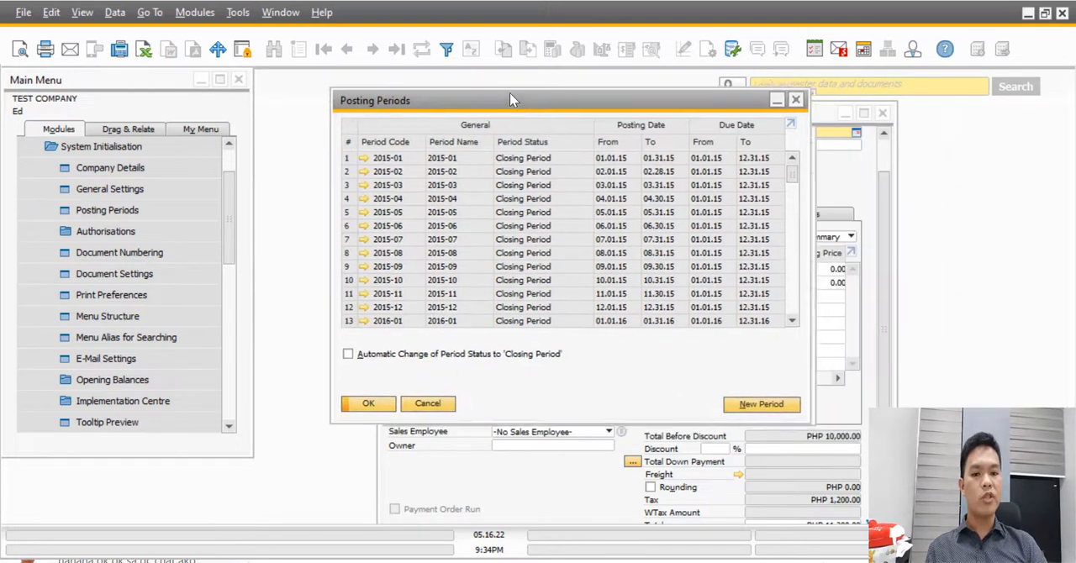
left_click_drag(795, 178, 795, 186)
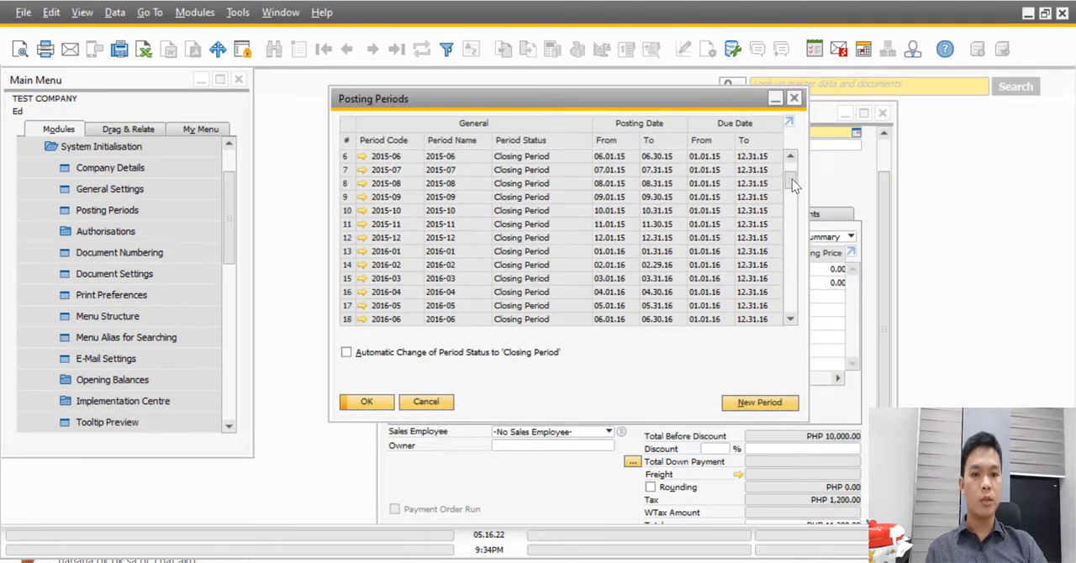
left_click_drag(793, 185, 790, 280)
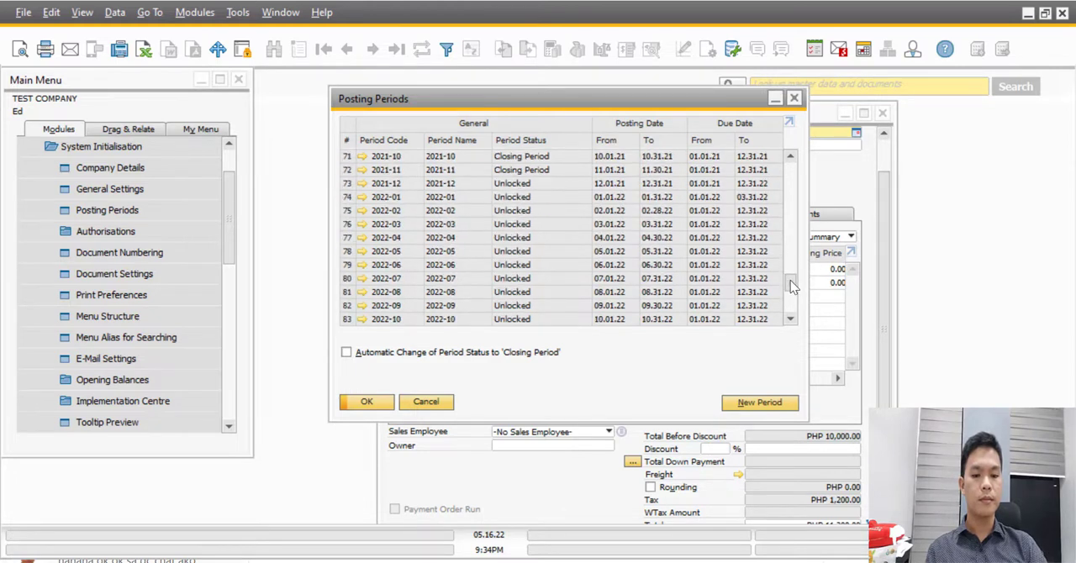
left_click(362, 198)
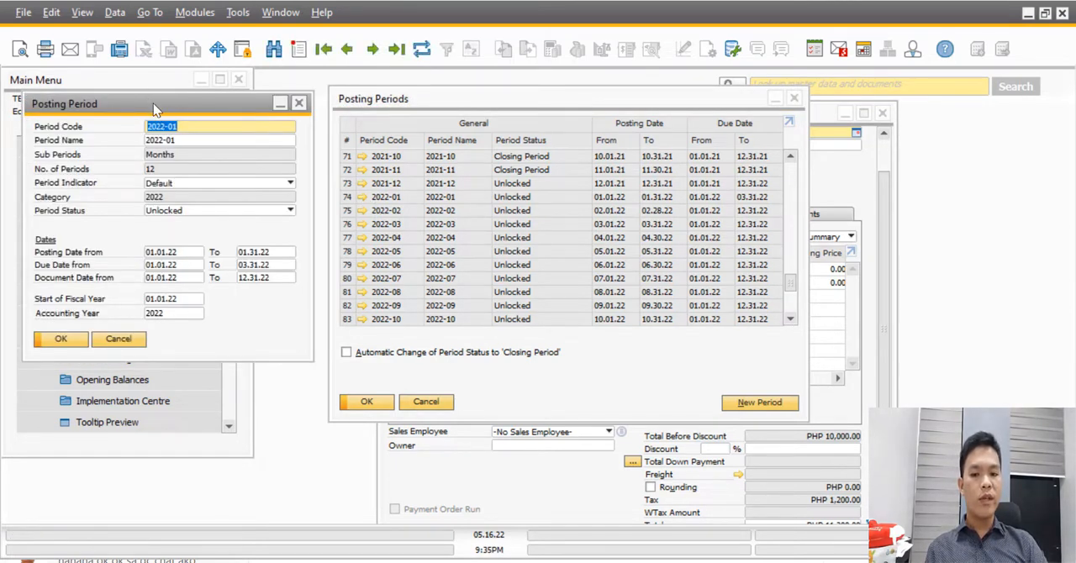
Change the 2022-01 period's Due Date To from 03.31.22 to 05.31.22 and update it.
left_click_drag(154, 108, 478, 127)
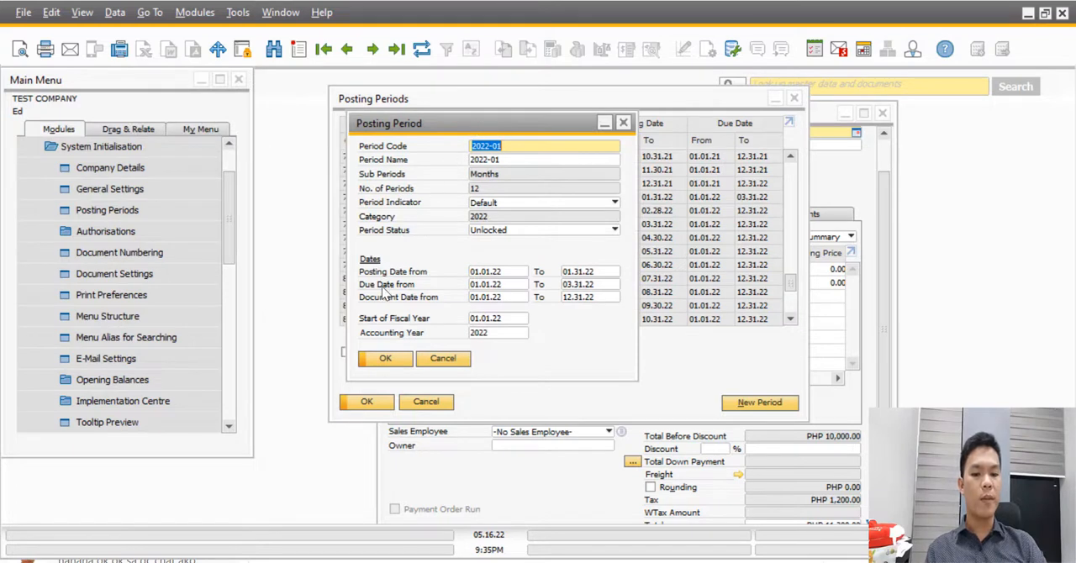
left_click(589, 285)
type("5.31.")
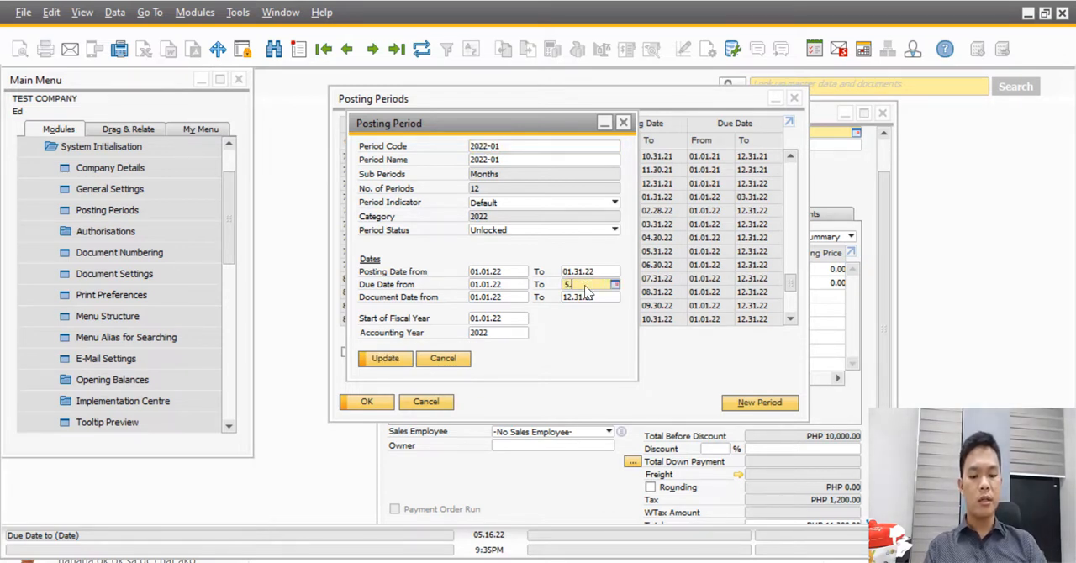
type("22")
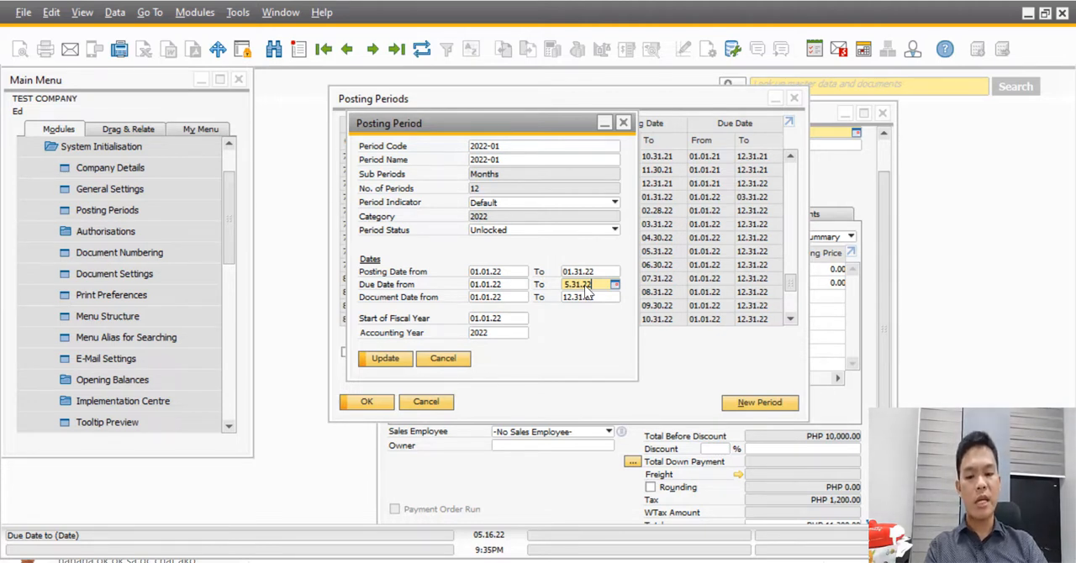
left_click(386, 359)
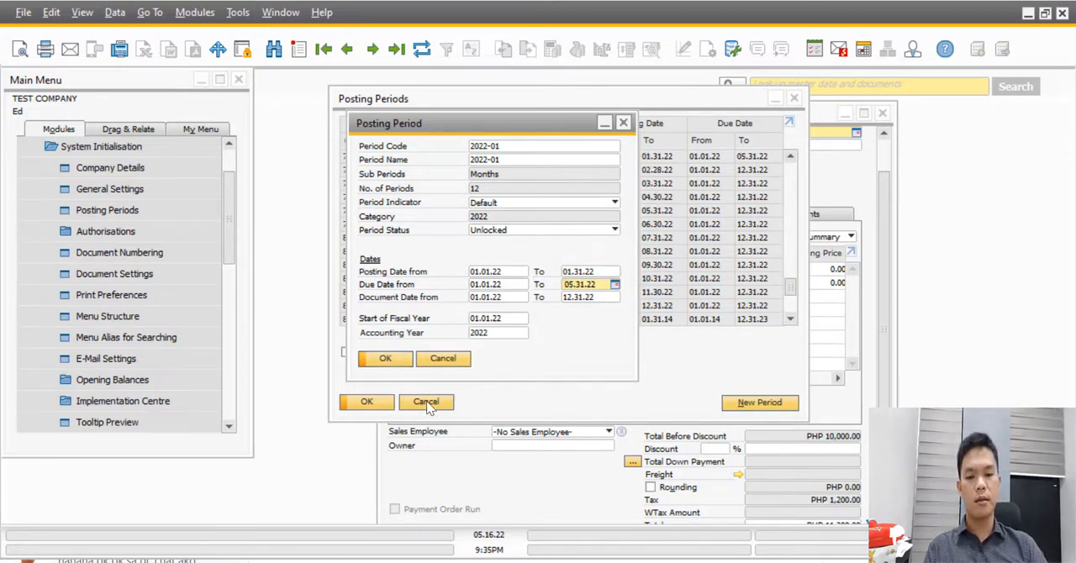
Close the posting period windows and add the AR invoice again, accepting the warning.
key("Return")
key("Return")
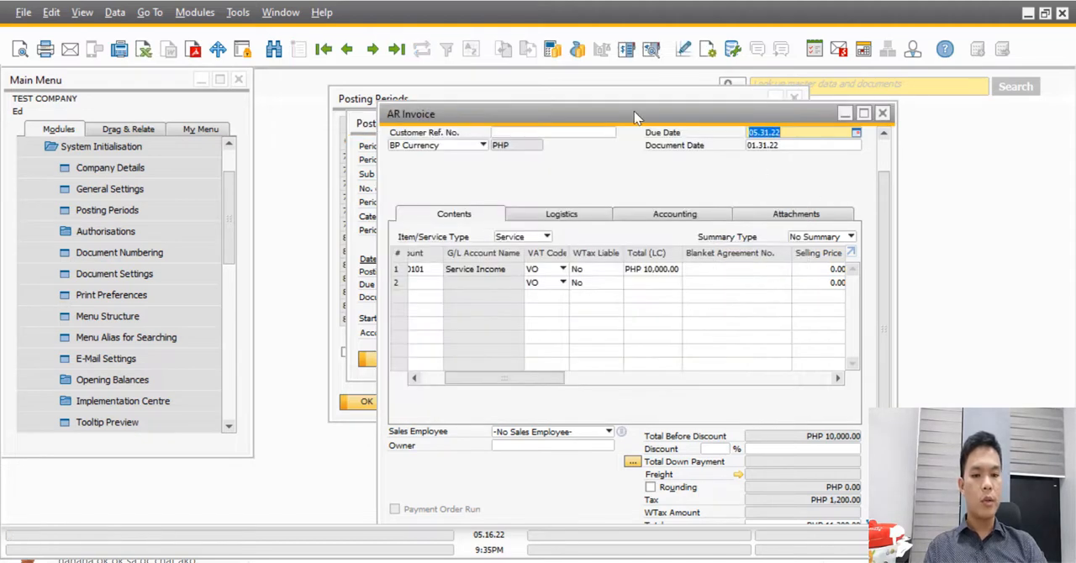
left_click_drag(623, 109, 530, 74)
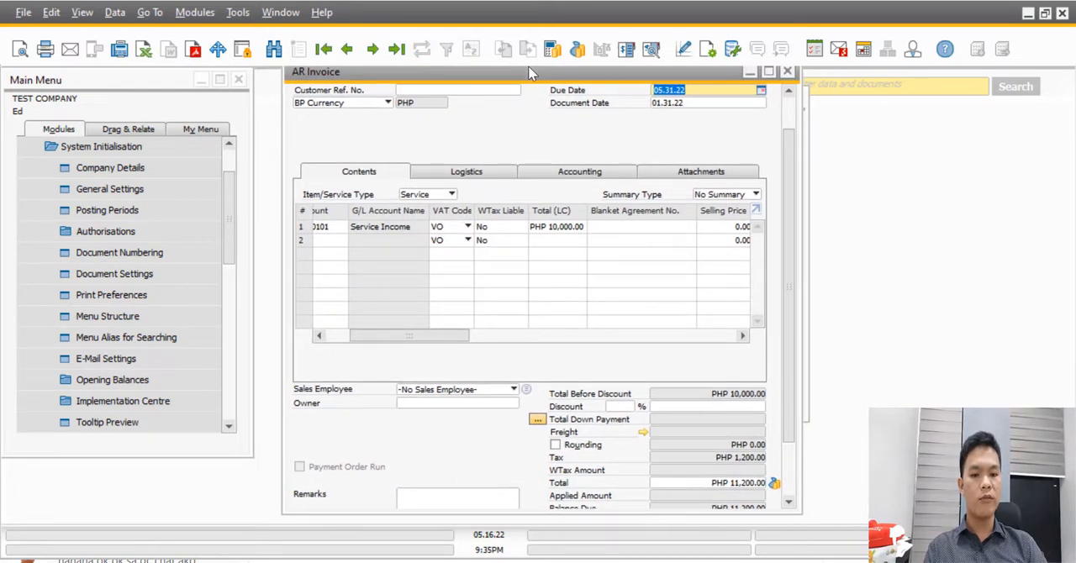
scroll(791, 226, "down", 2)
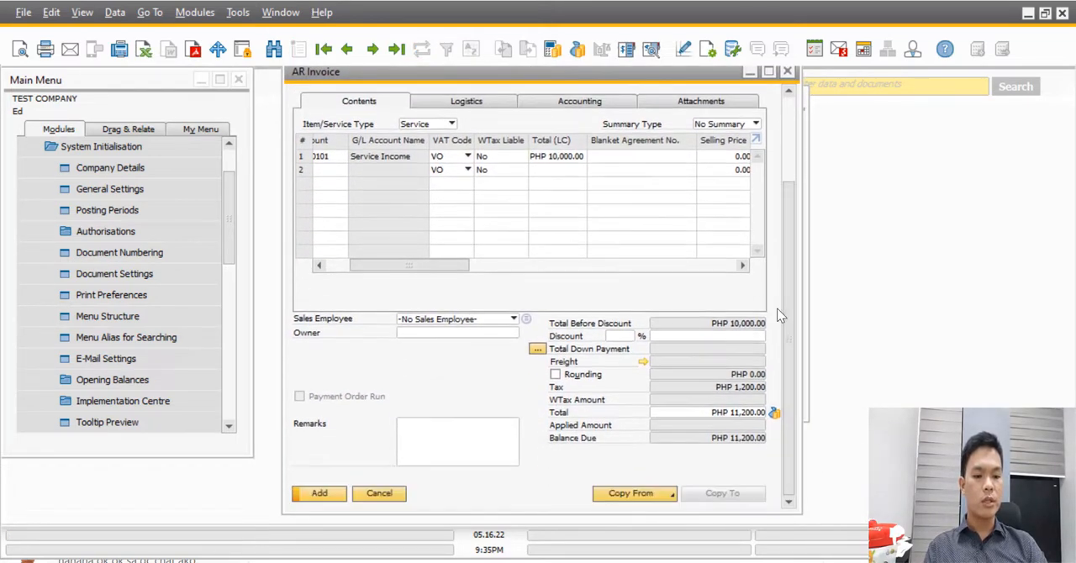
left_click(320, 495)
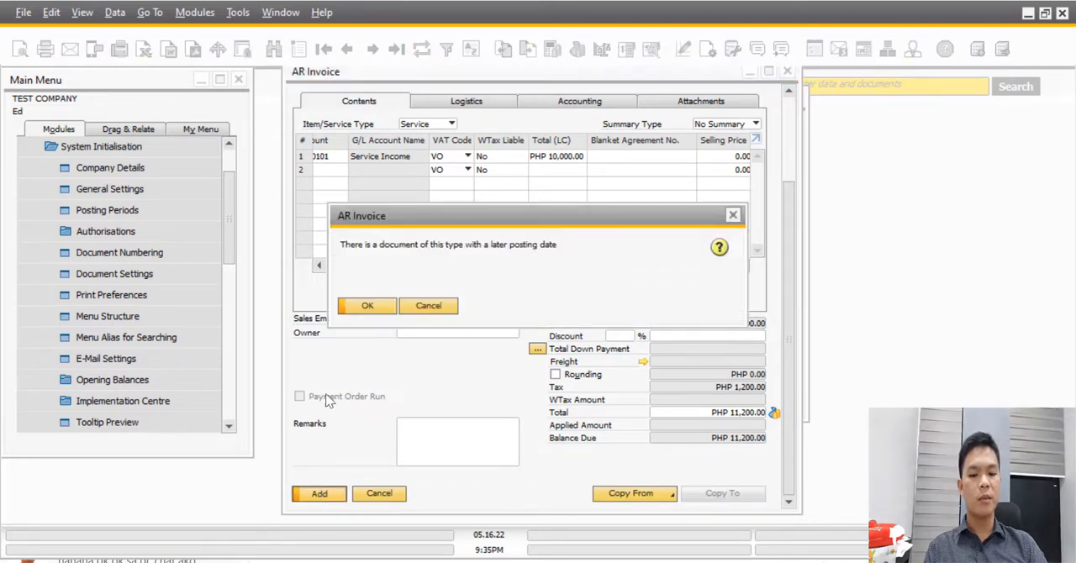
left_click(368, 307)
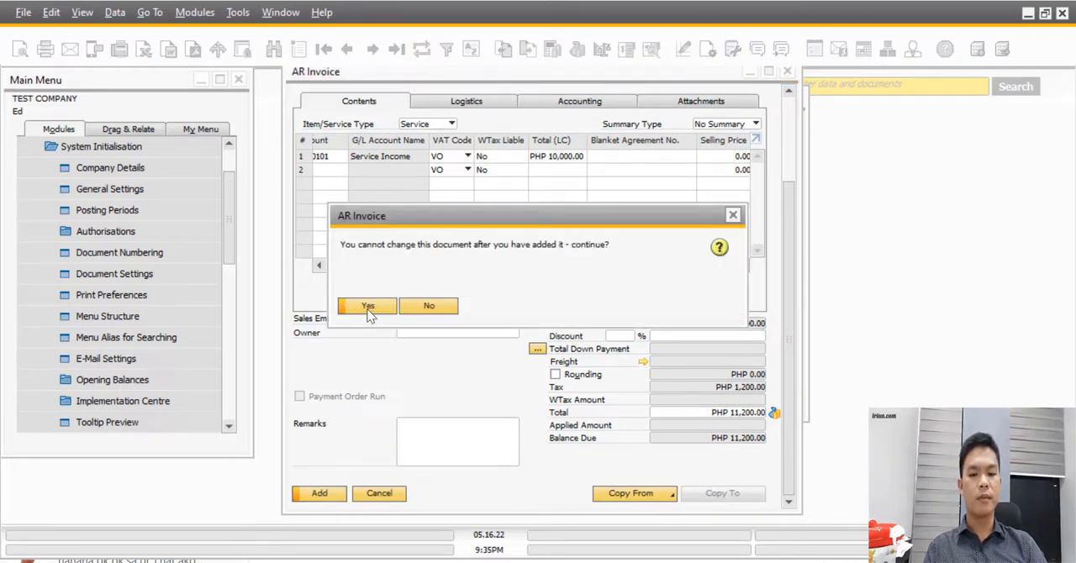